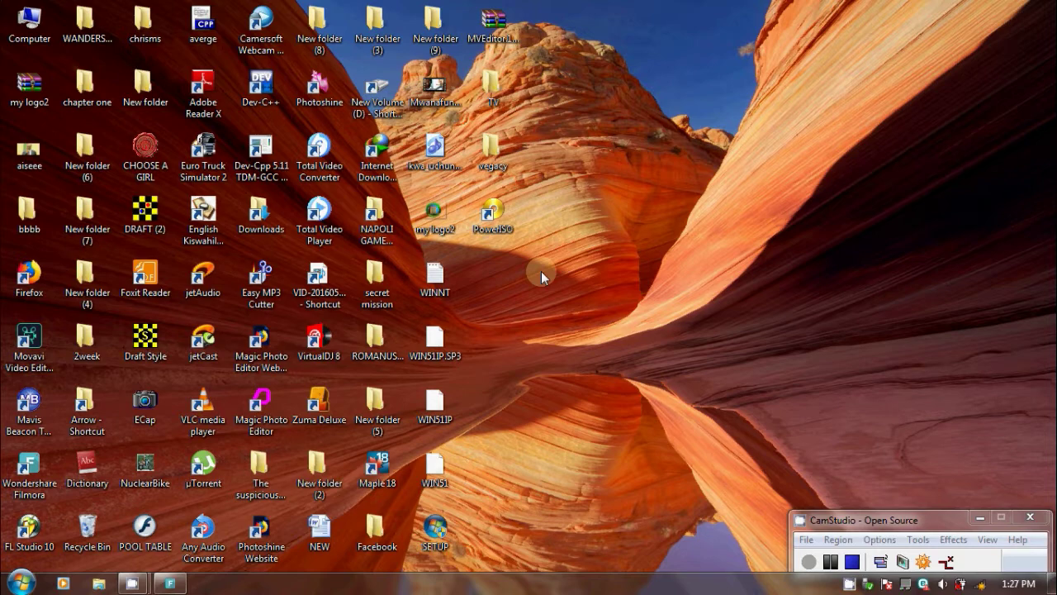
- Launch PowerISO from the desktop and maximize its window
{"action": "left_click", "coordinate": [501, 228]}
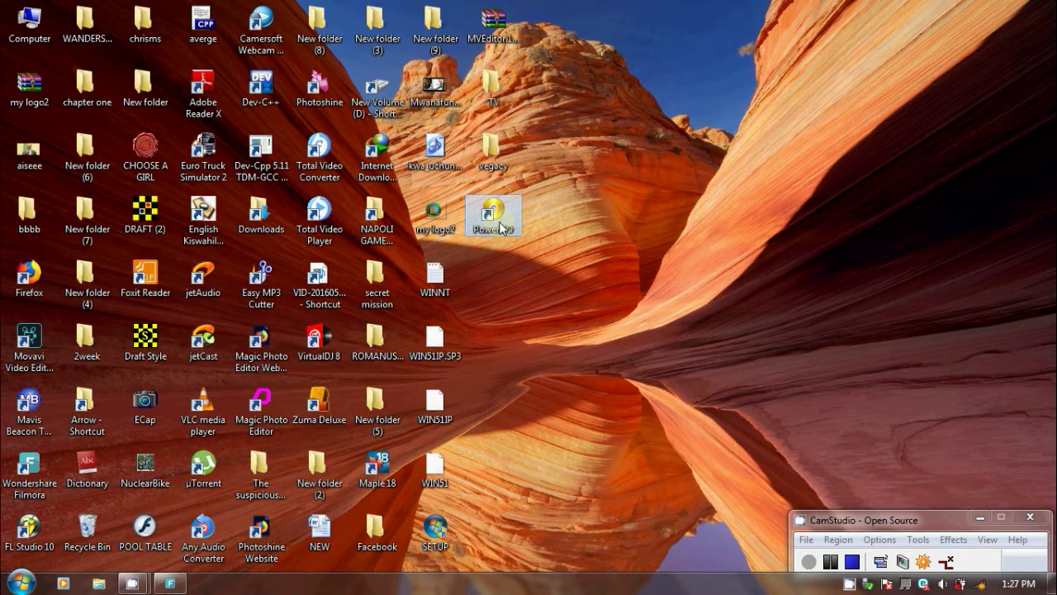
{"action": "double_click", "coordinate": [500, 228]}
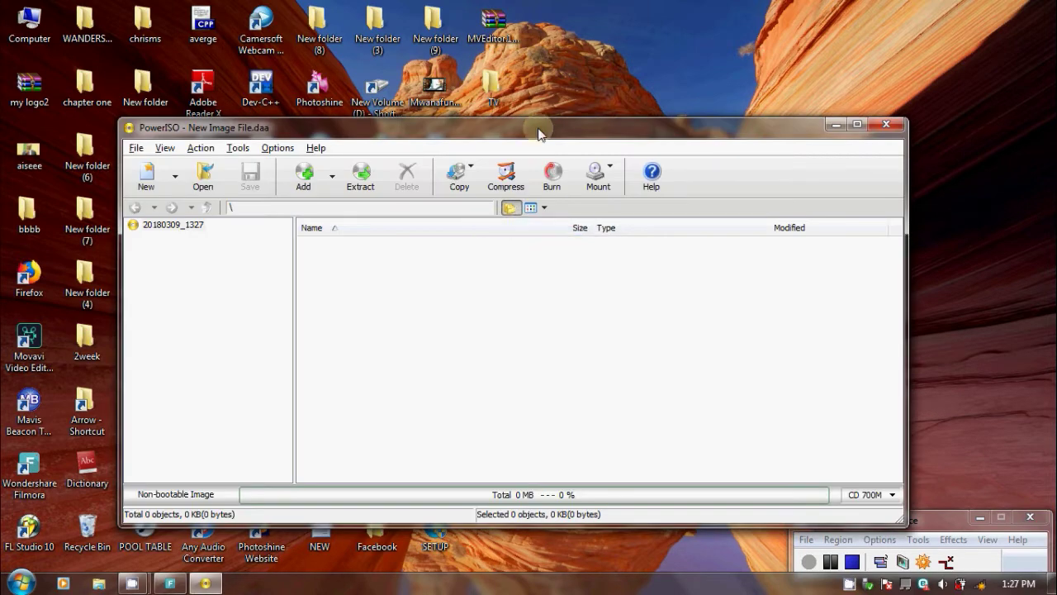
{"action": "left_click_drag", "start_coordinate": [531, 134], "coordinate": [576, 297]}
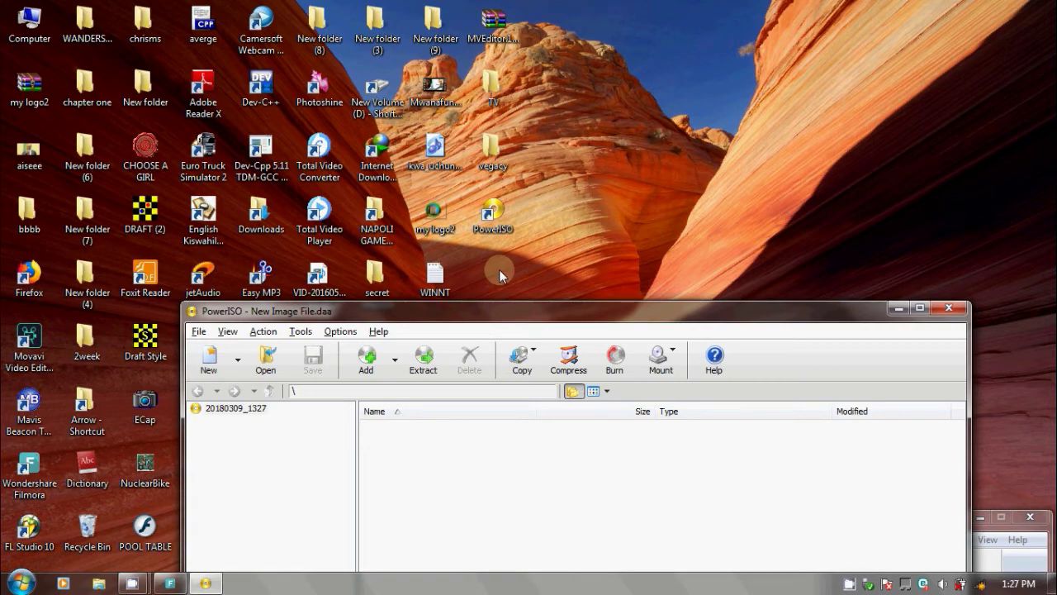
{"action": "left_click_drag", "start_coordinate": [507, 307], "coordinate": [479, 62]}
{"action": "double_click", "coordinate": [479, 56]}
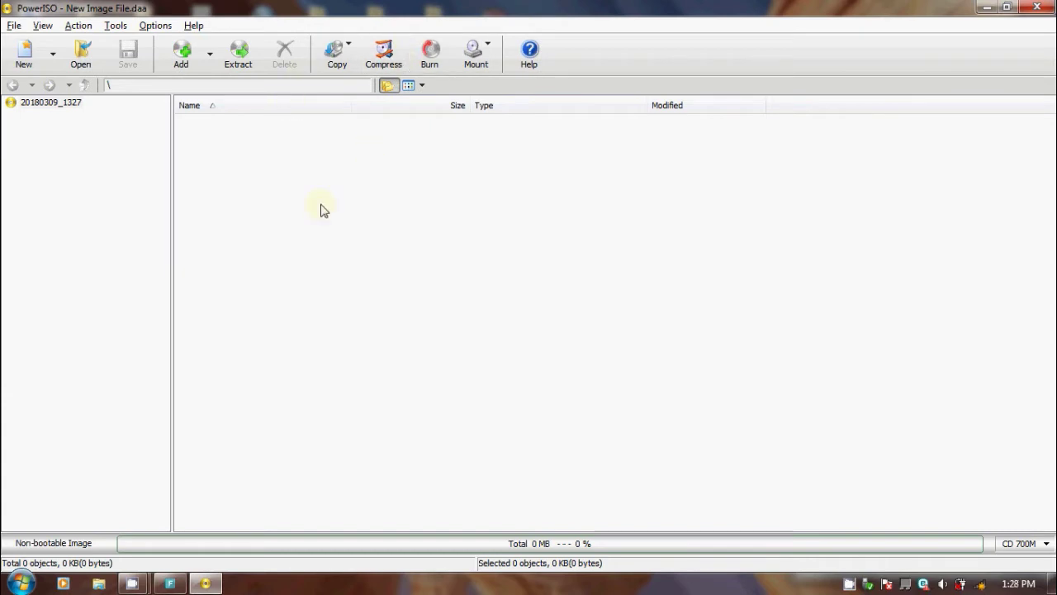
- Start the Create Bootable USB Drive tool with administrator rights and move its dialog clear of the main window's centre
{"action": "left_click", "coordinate": [116, 29]}
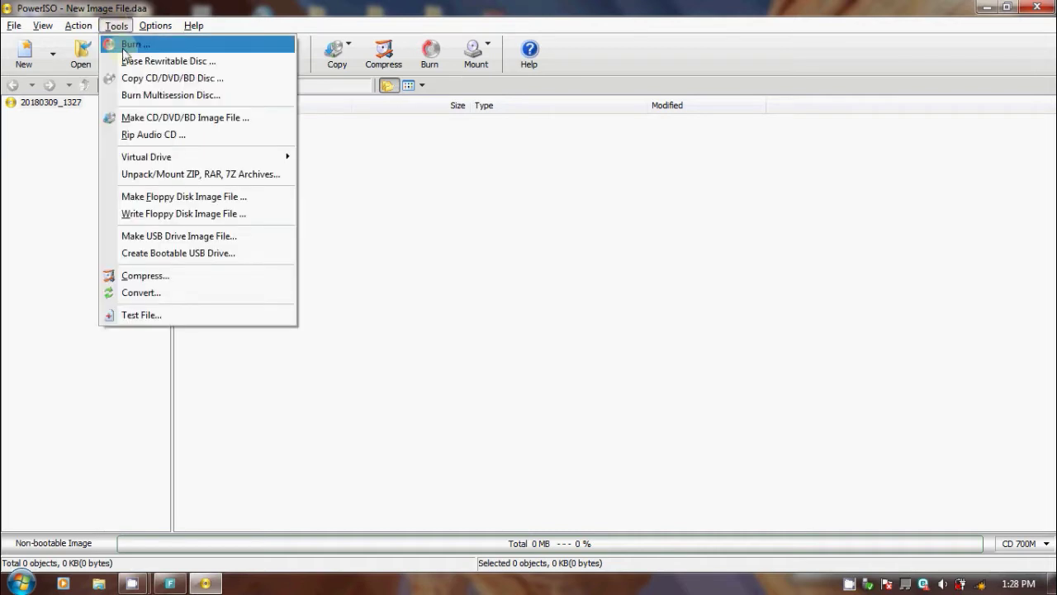
{"action": "left_click", "coordinate": [160, 259]}
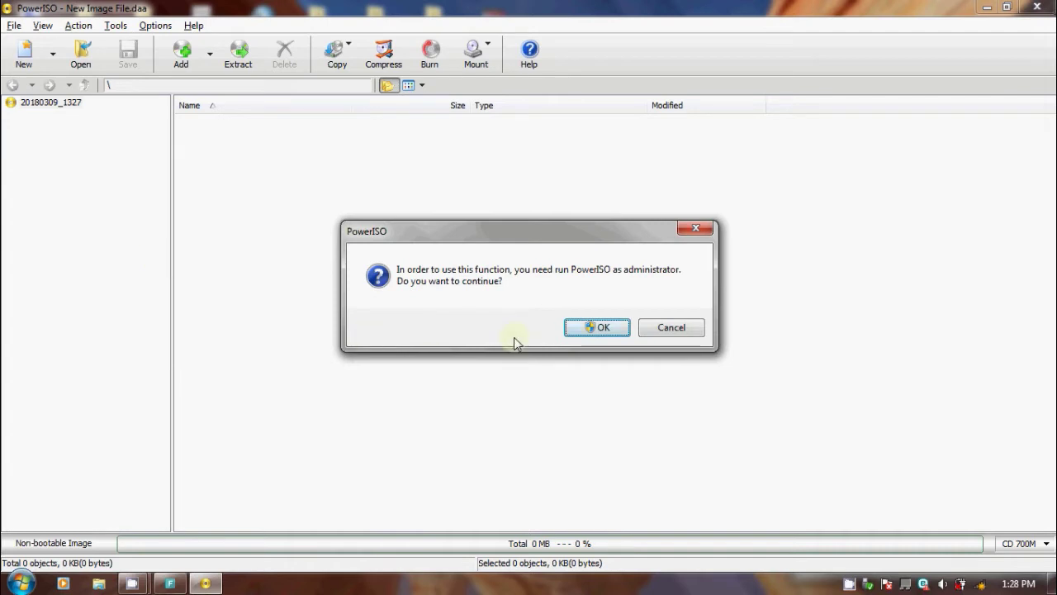
{"action": "left_click", "coordinate": [597, 328]}
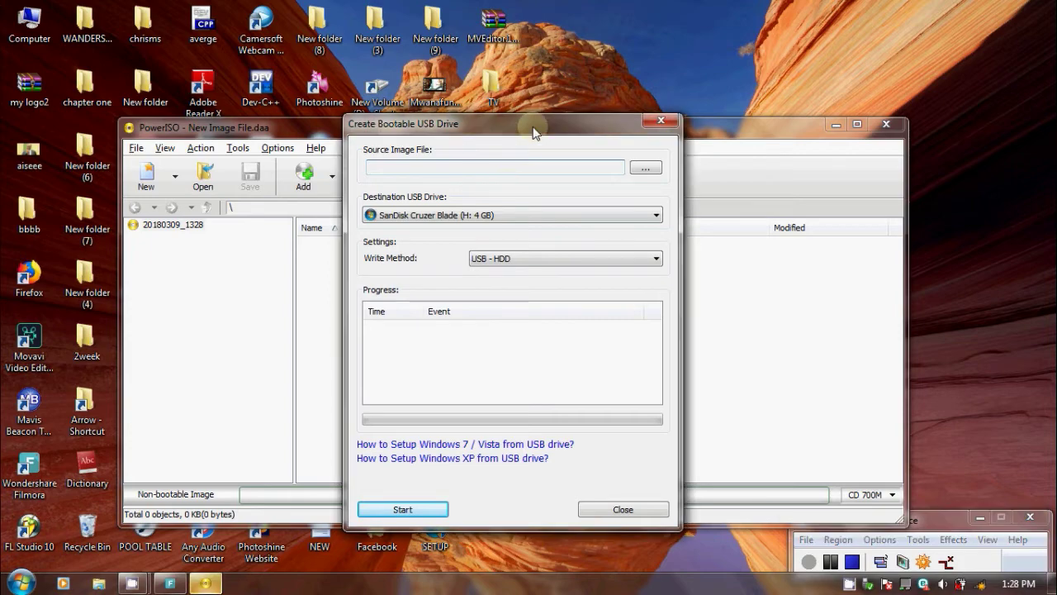
{"action": "left_click_drag", "start_coordinate": [511, 128], "coordinate": [678, 24]}
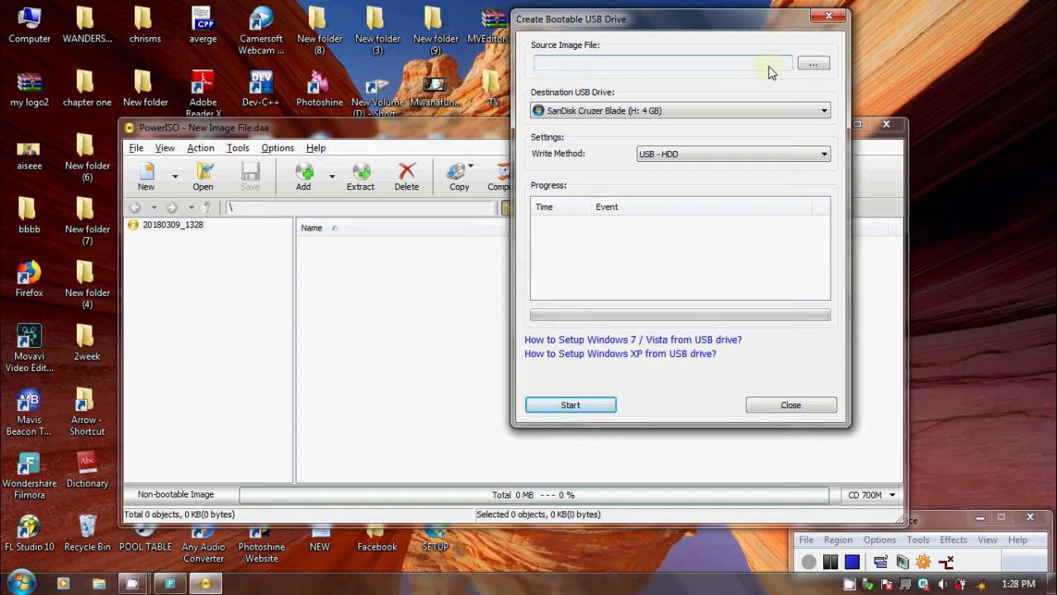
- Browse Local Disk (C:) and New Volume (D:) for a source image file, and leave the file selection without choosing one
{"action": "left_click", "coordinate": [806, 72]}
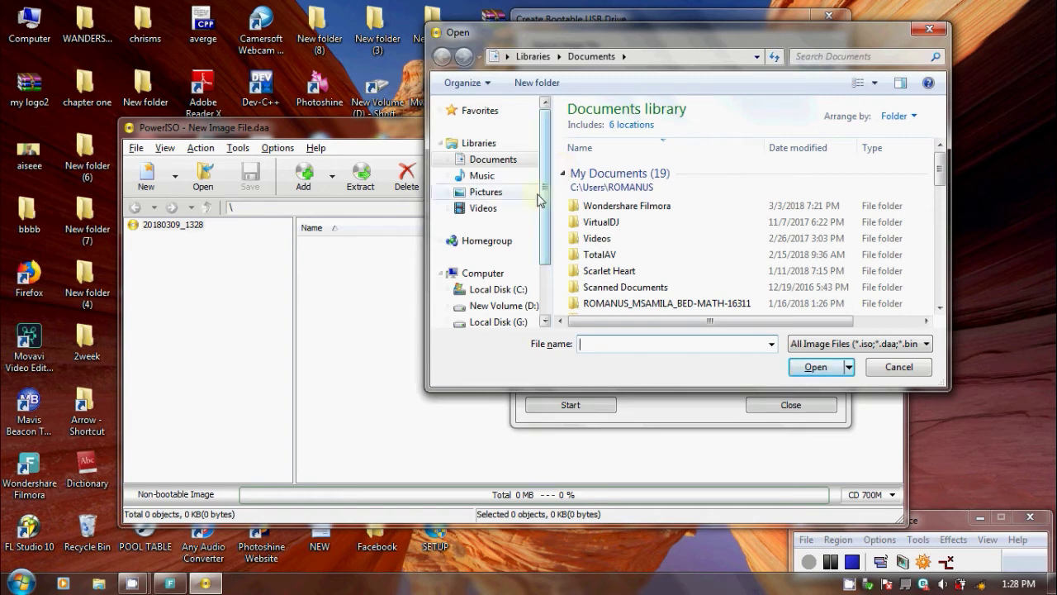
{"action": "scroll", "coordinate": [545, 202], "scroll_direction": "down", "scroll_amount": 2}
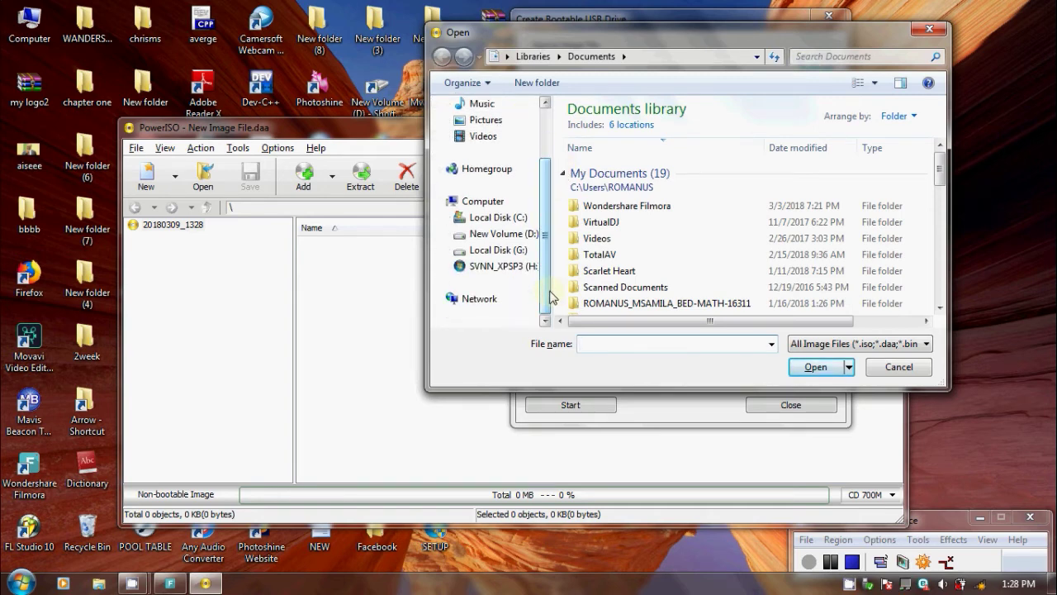
{"action": "scroll", "coordinate": [495, 272], "scroll_direction": "up", "scroll_amount": 1}
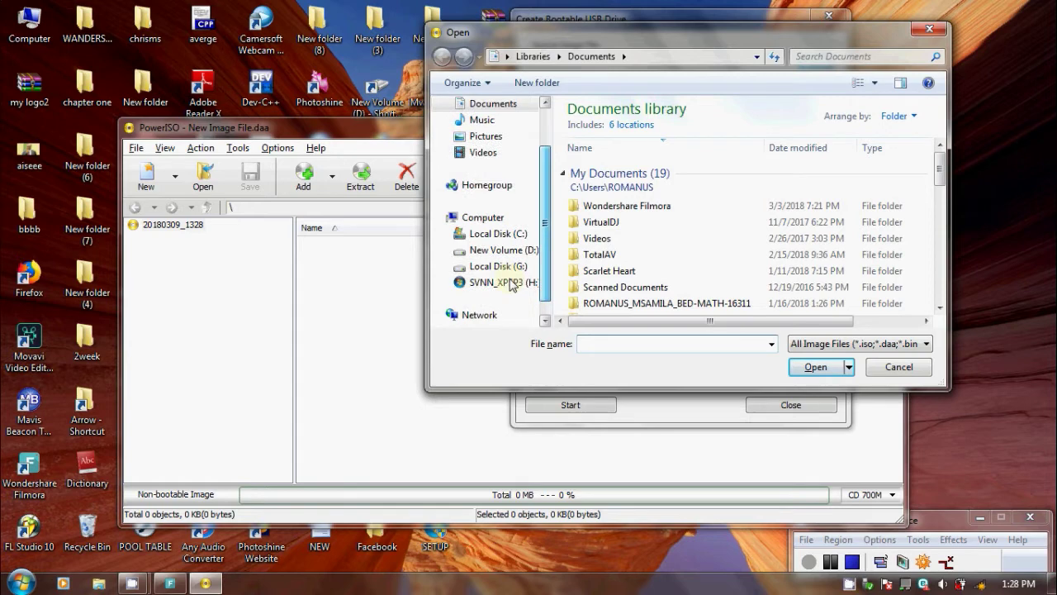
{"action": "left_click", "coordinate": [496, 233]}
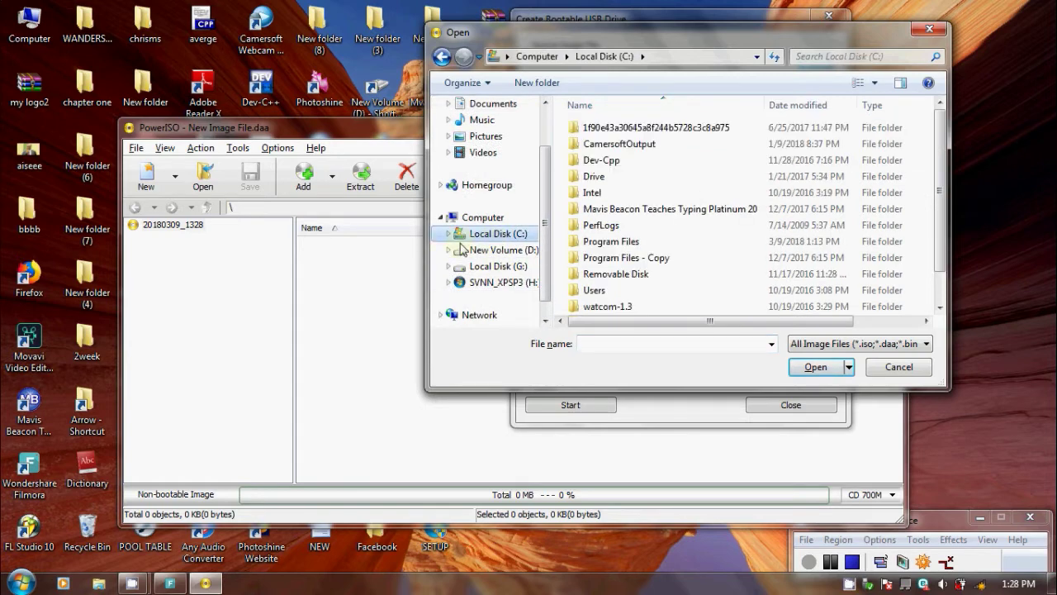
{"action": "left_click", "coordinate": [467, 251]}
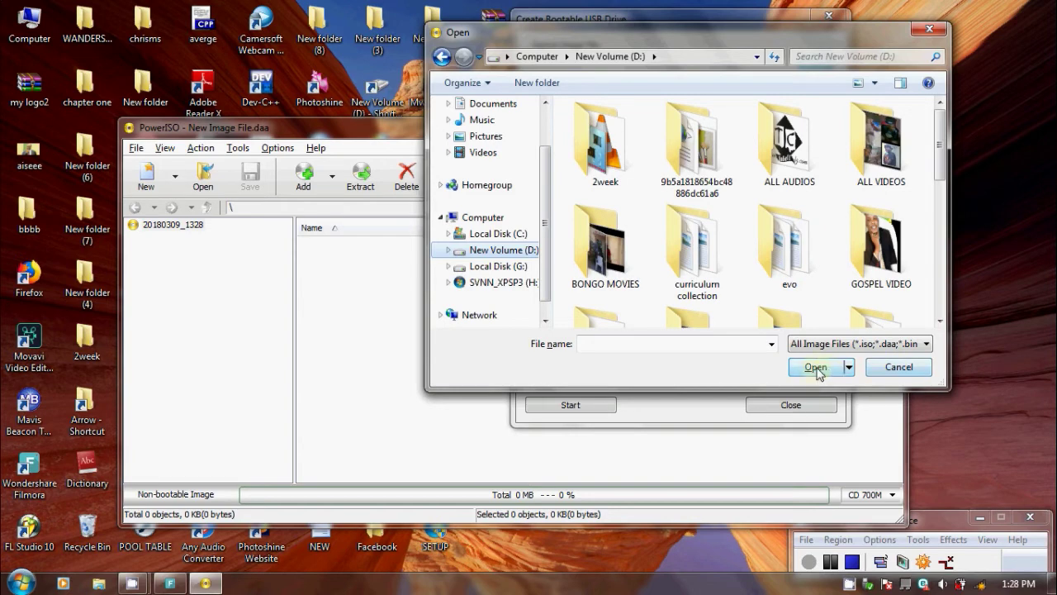
{"action": "left_click", "coordinate": [893, 373]}
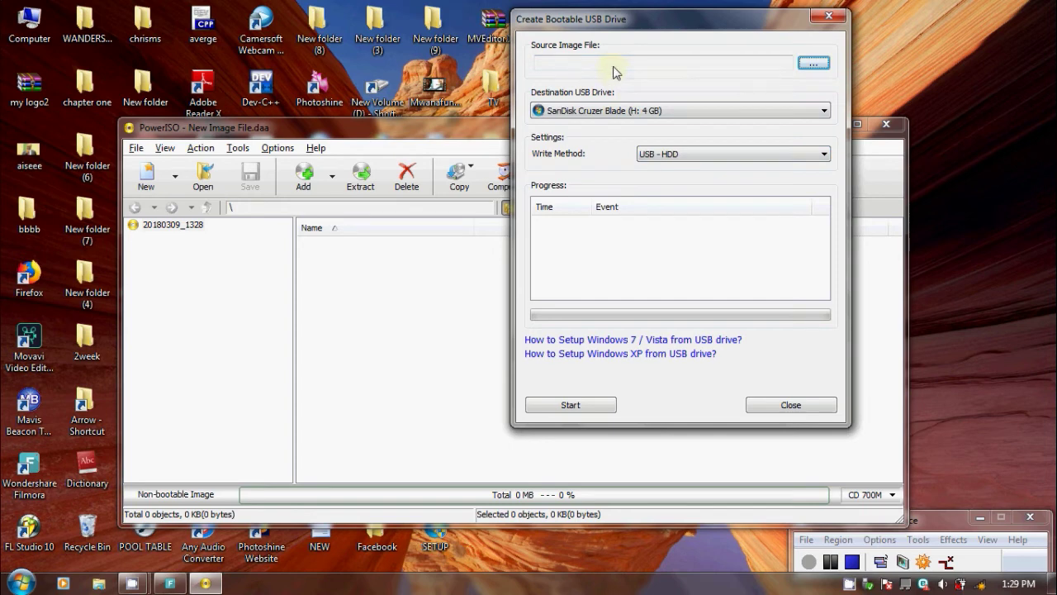
- Check which drives are offered as the destination USB drive, keeping SanDisk Cruzer Blade (H: 4 GB)
{"action": "left_click", "coordinate": [685, 113]}
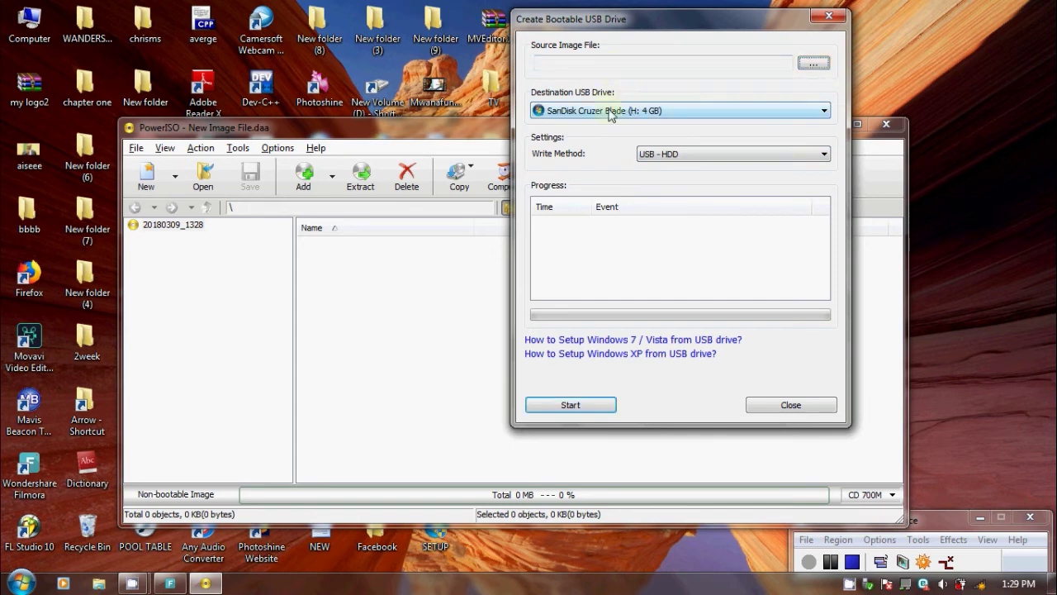
{"action": "left_click", "coordinate": [687, 115]}
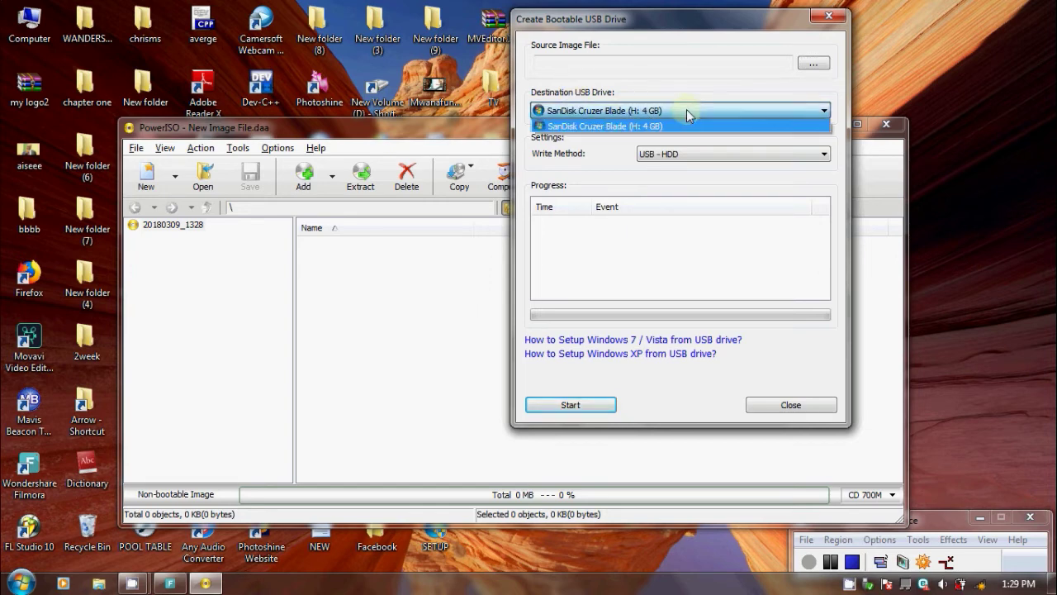
{"action": "left_click", "coordinate": [686, 109]}
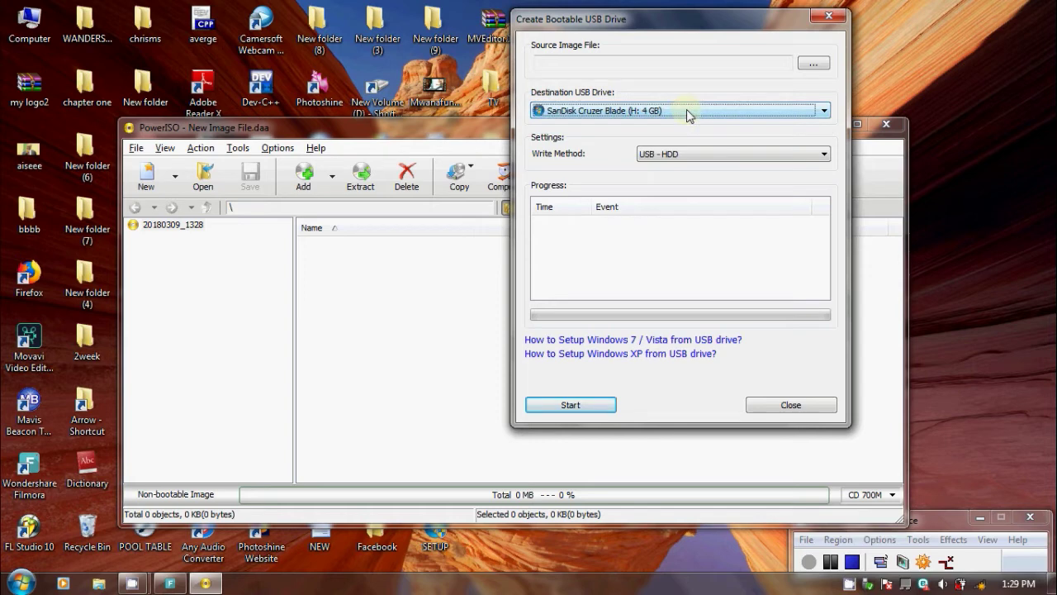
{"action": "left_click", "coordinate": [686, 109]}
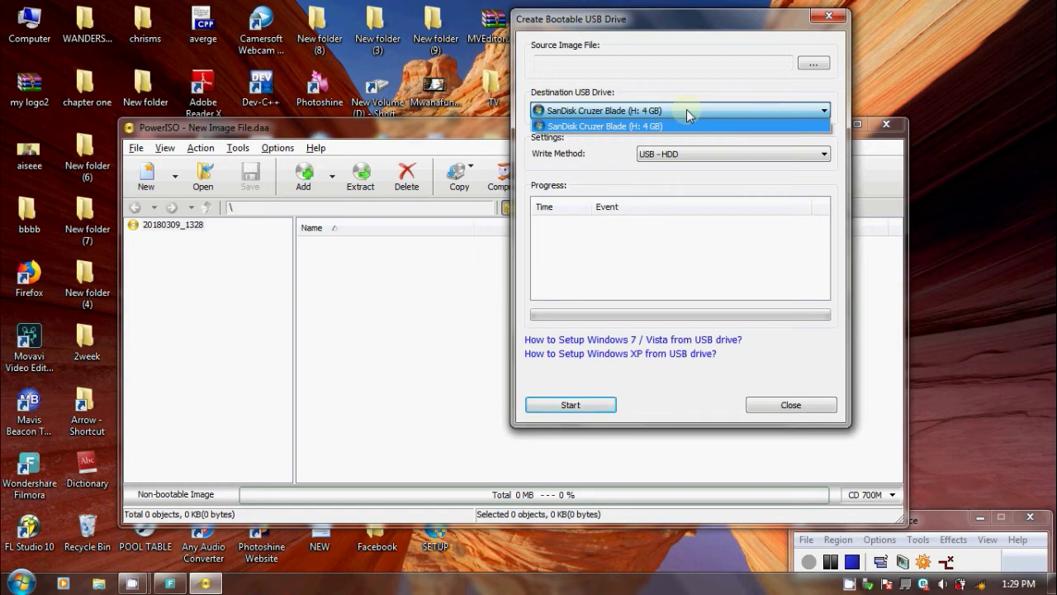
{"action": "left_click", "coordinate": [687, 109]}
{"action": "left_click", "coordinate": [687, 109]}
{"action": "left_click", "coordinate": [686, 109]}
{"action": "left_click", "coordinate": [686, 109]}
{"action": "left_click", "coordinate": [686, 109]}
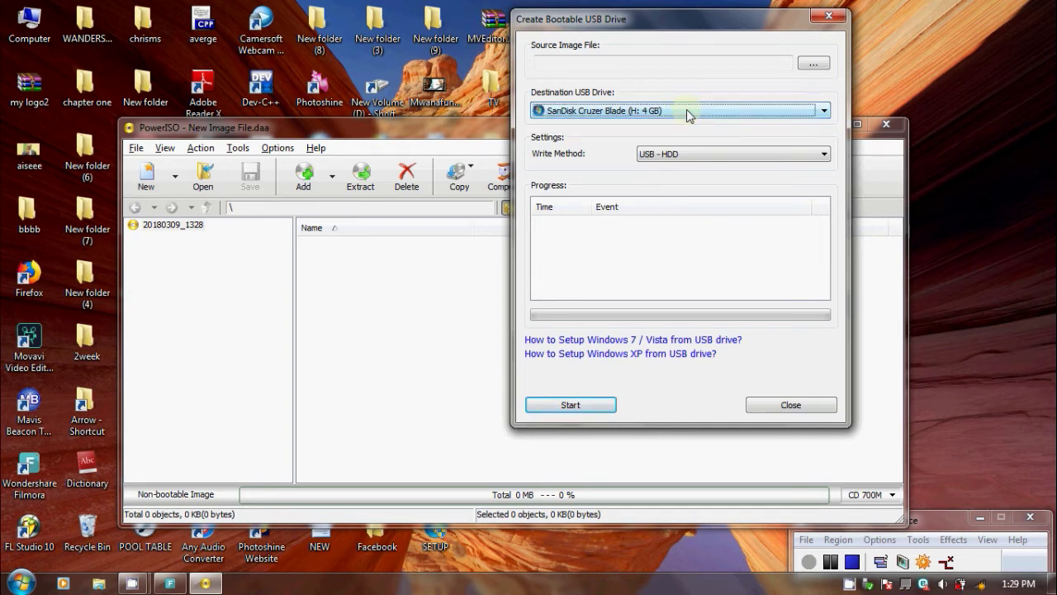
{"action": "left_click", "coordinate": [686, 109]}
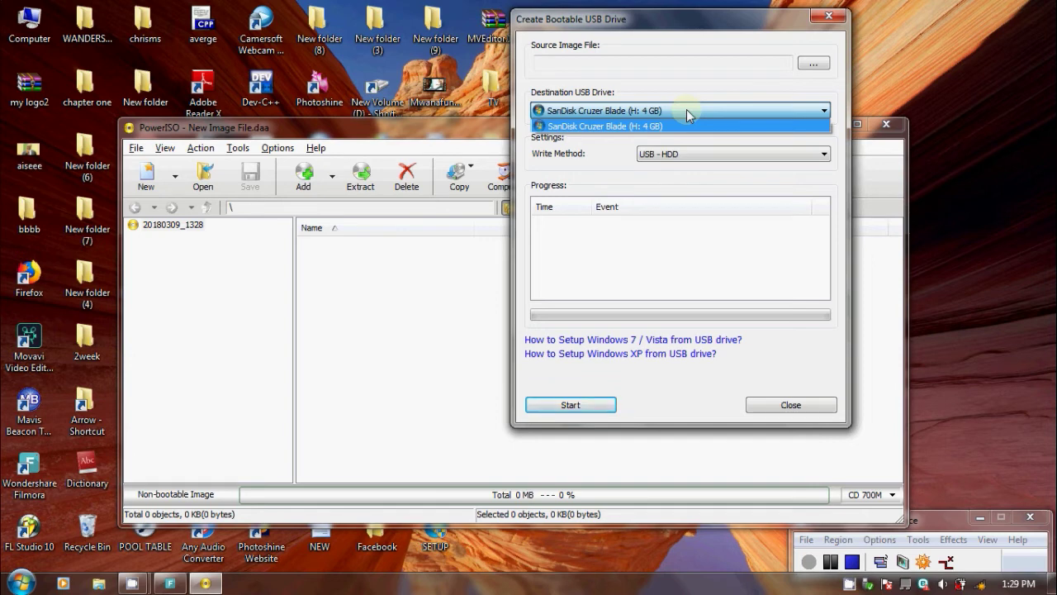
{"action": "left_click", "coordinate": [686, 109]}
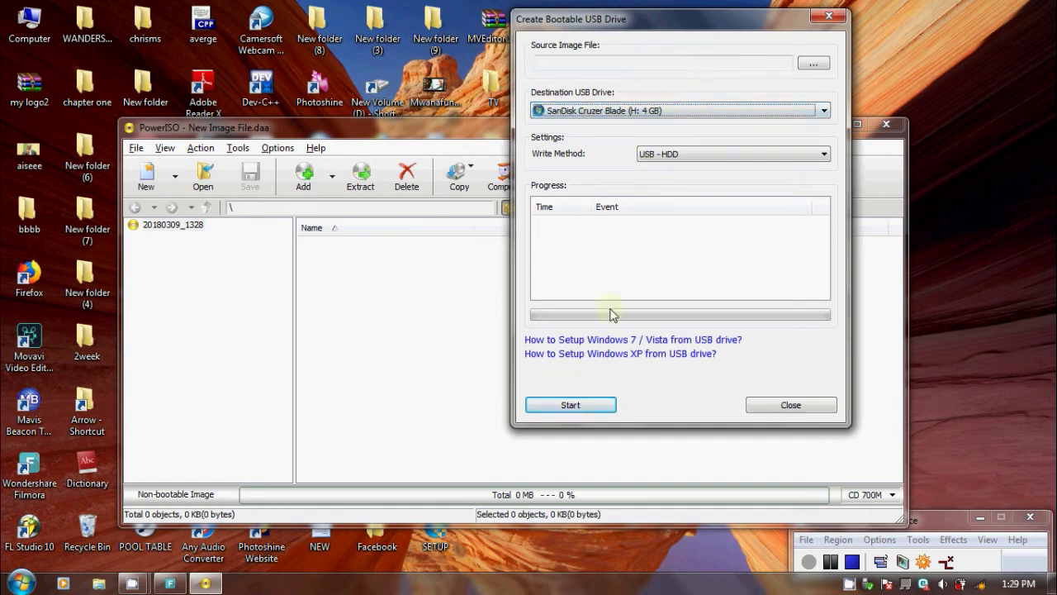
- Try to start creating the bootable USB drive without a source image, and close the Create Bootable USB Drive dialog
{"action": "left_click", "coordinate": [591, 408]}
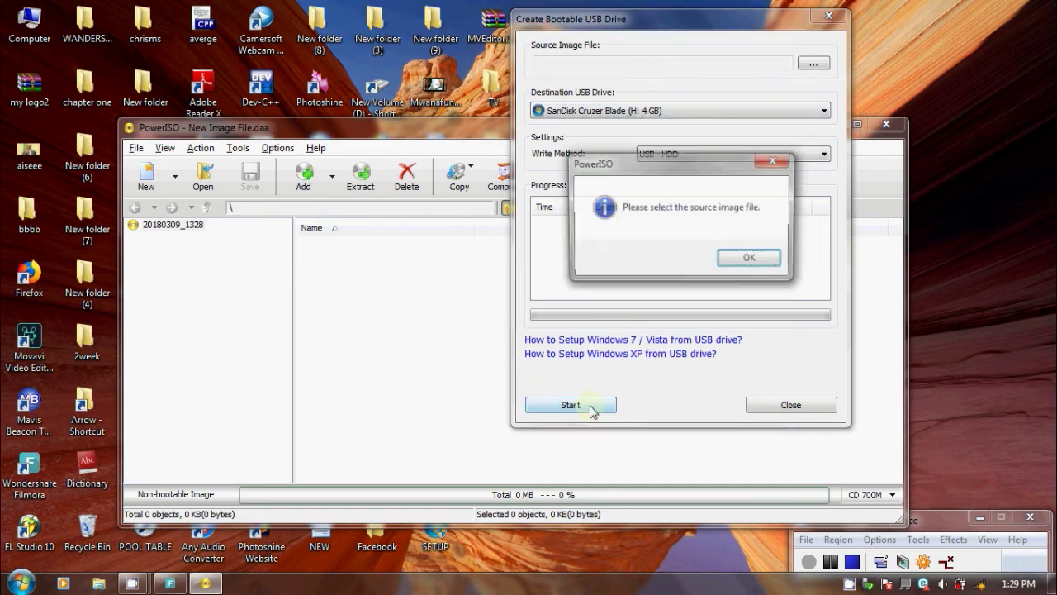
{"action": "left_click", "coordinate": [751, 259]}
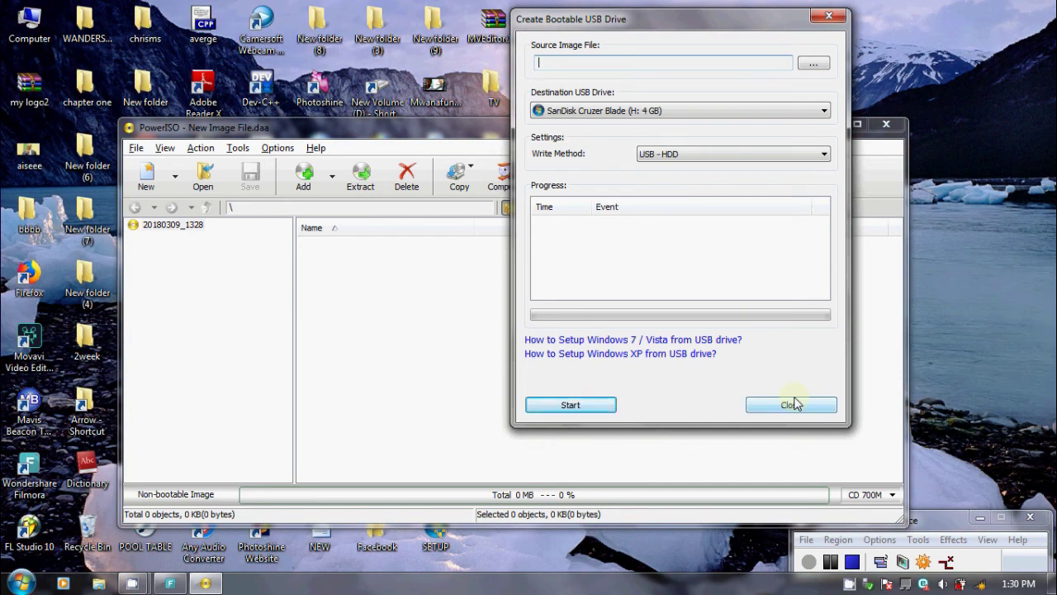
{"action": "left_click", "coordinate": [791, 404]}
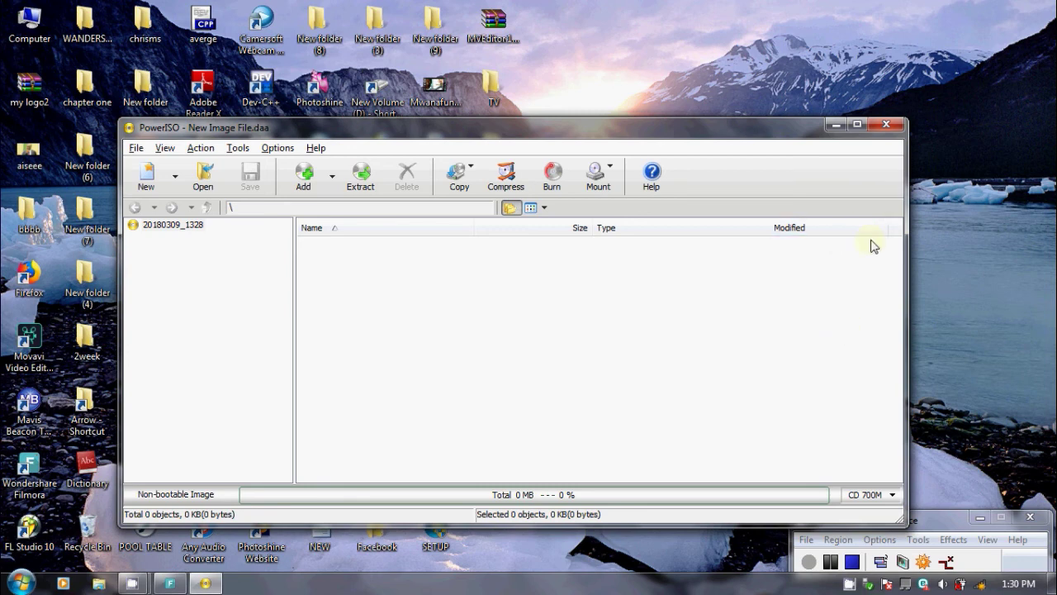
- Close the PowerISO window and return to the desktop
{"action": "left_click", "coordinate": [887, 126]}
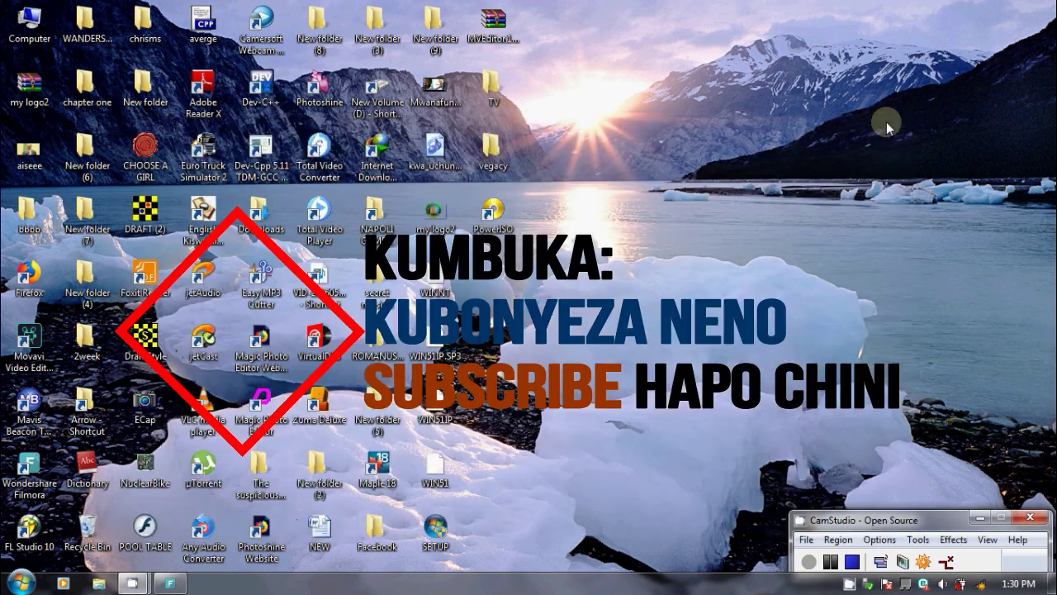
{"action": "right_click", "coordinate": [782, 123]}
{"action": "left_click", "coordinate": [817, 158]}
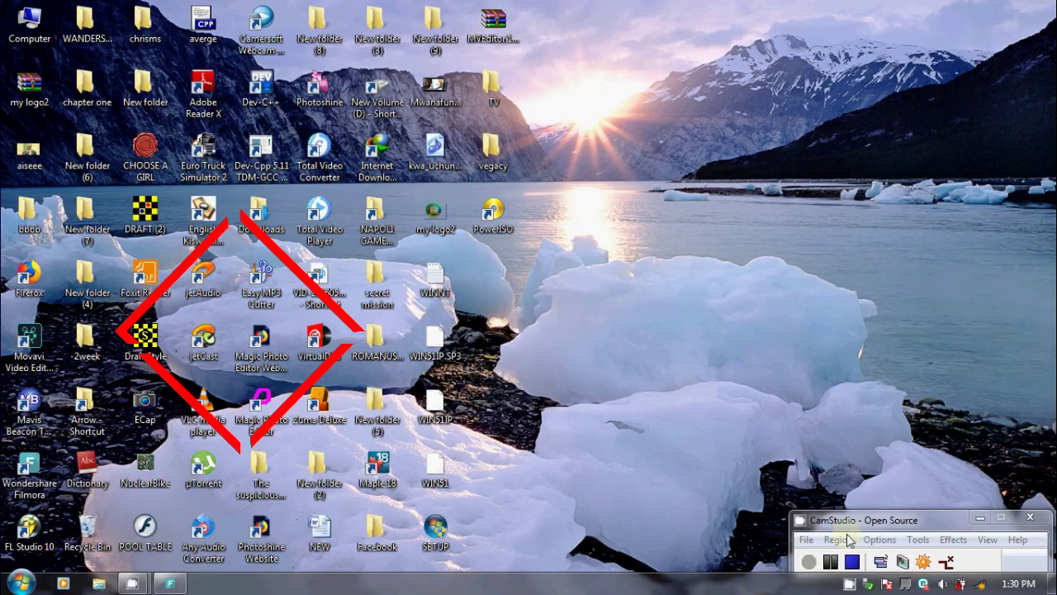